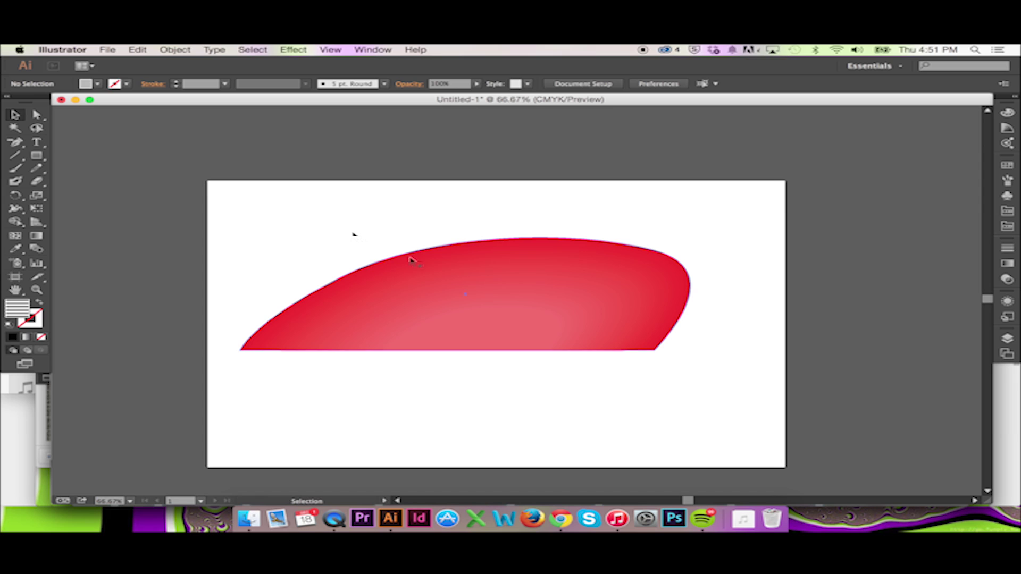
# Draw a trial rectangle over the red shape, undo it, and set the fill to None
pyautogui.click(37, 156)
pyautogui.moveTo(221, 209); pyautogui.dragTo(743, 389)
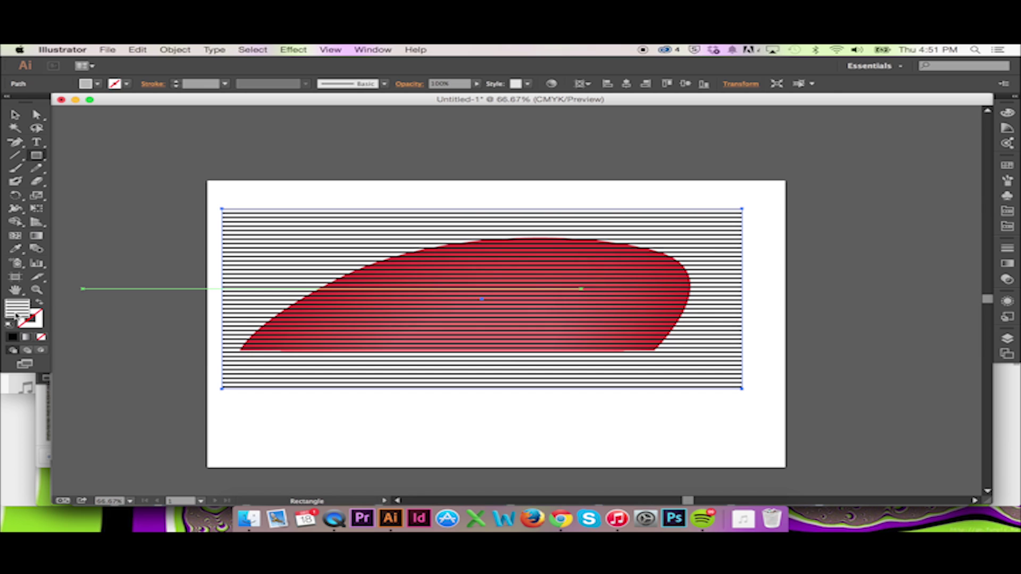
pyautogui.click(41, 336)
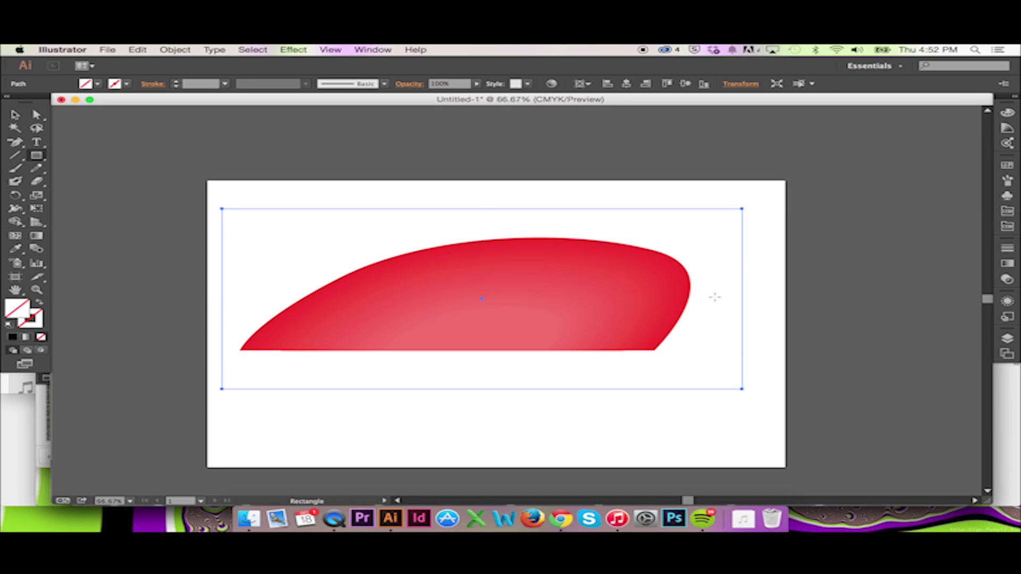
pyautogui.press('super+z')
pyautogui.press('super+z')
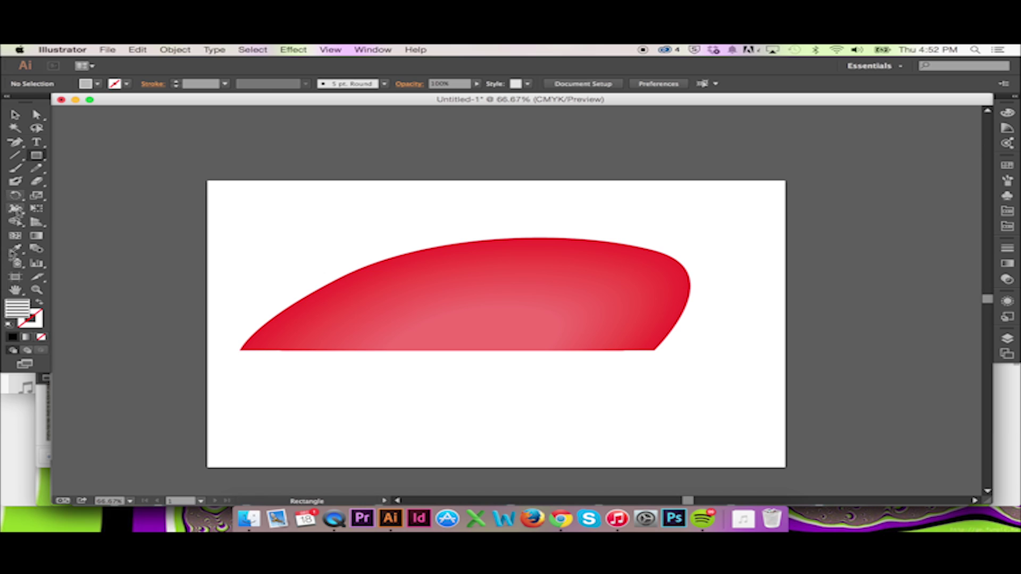
pyautogui.click(41, 337)
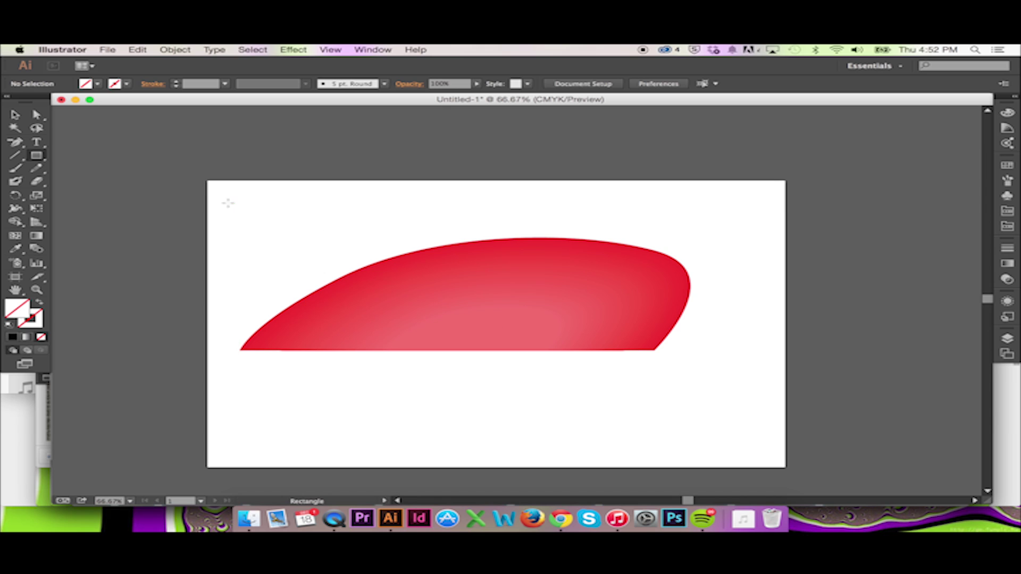
# Draw a rectangle covering the red shape and fill it with the horizontal line pattern swatch
pyautogui.moveTo(225, 202); pyautogui.dragTo(737, 397)
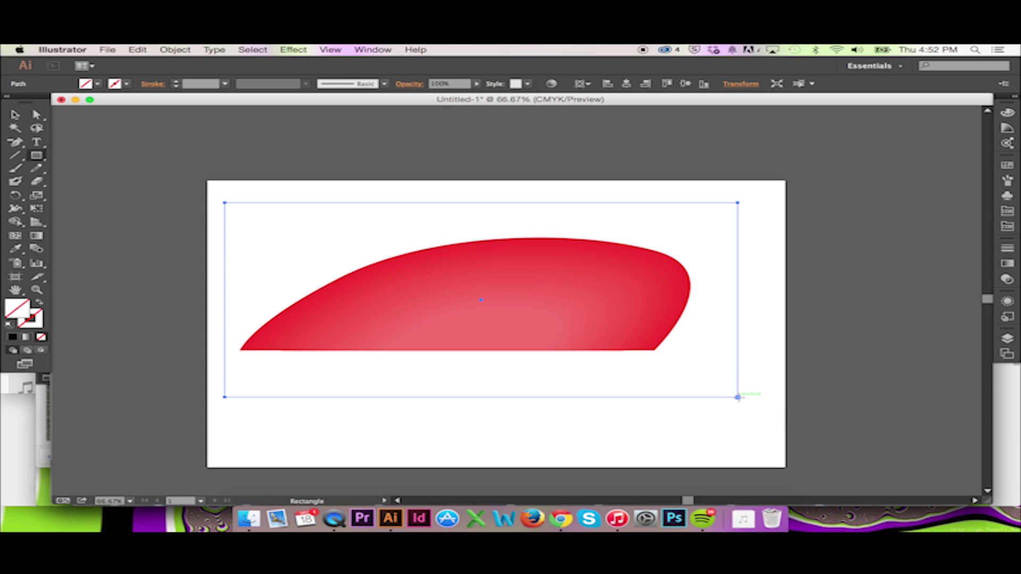
pyautogui.click(1007, 168)
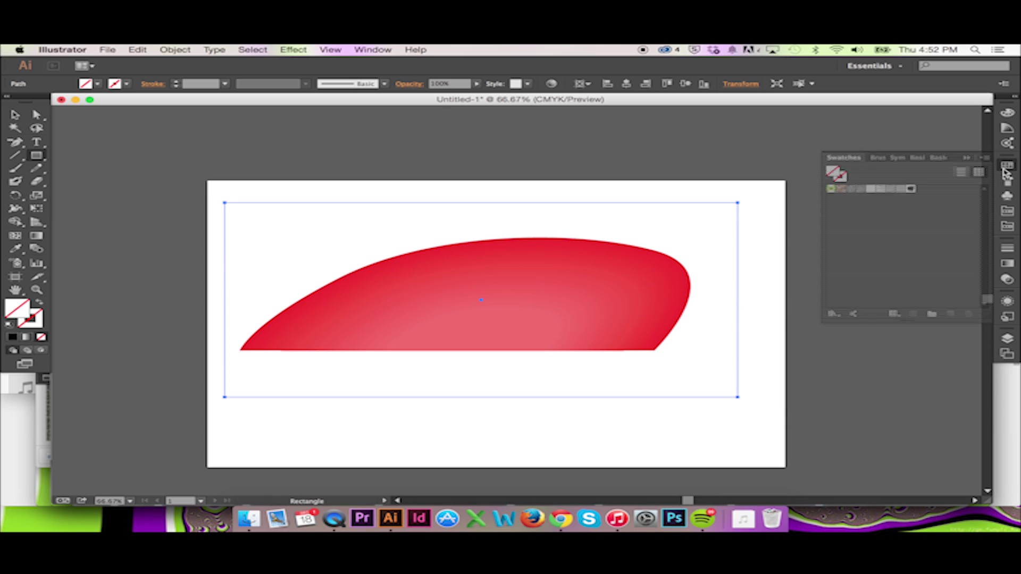
pyautogui.click(903, 191)
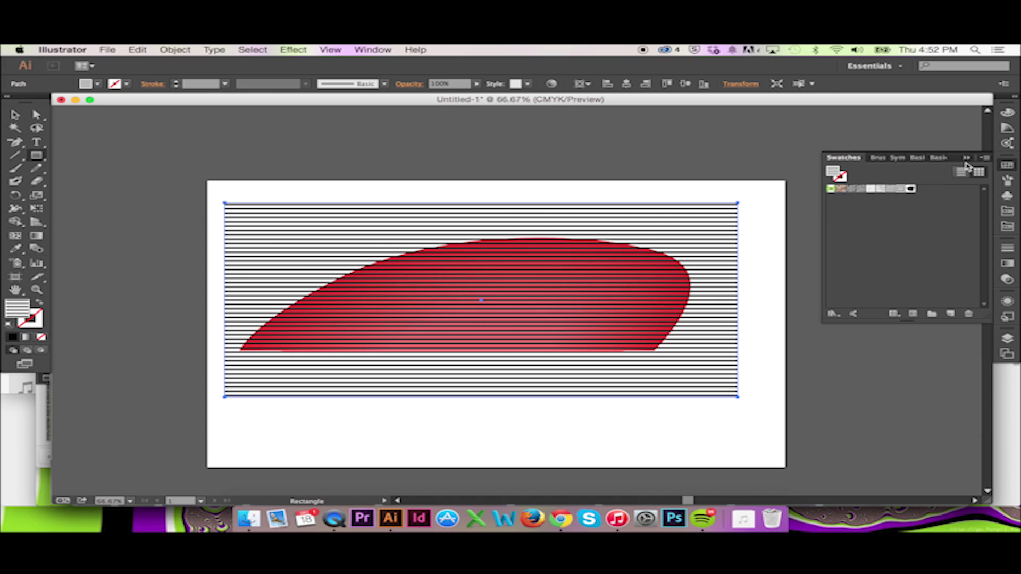
pyautogui.click(967, 158)
# Expand the striped rectangle's fill via Object > Expand with Fill checked
pyautogui.press('v')
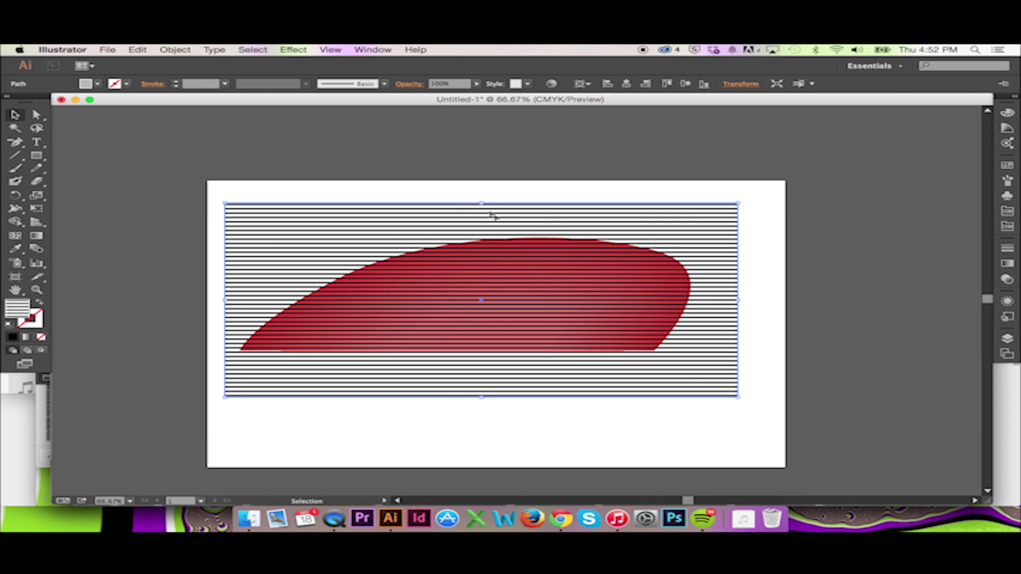
pyautogui.click(176, 50)
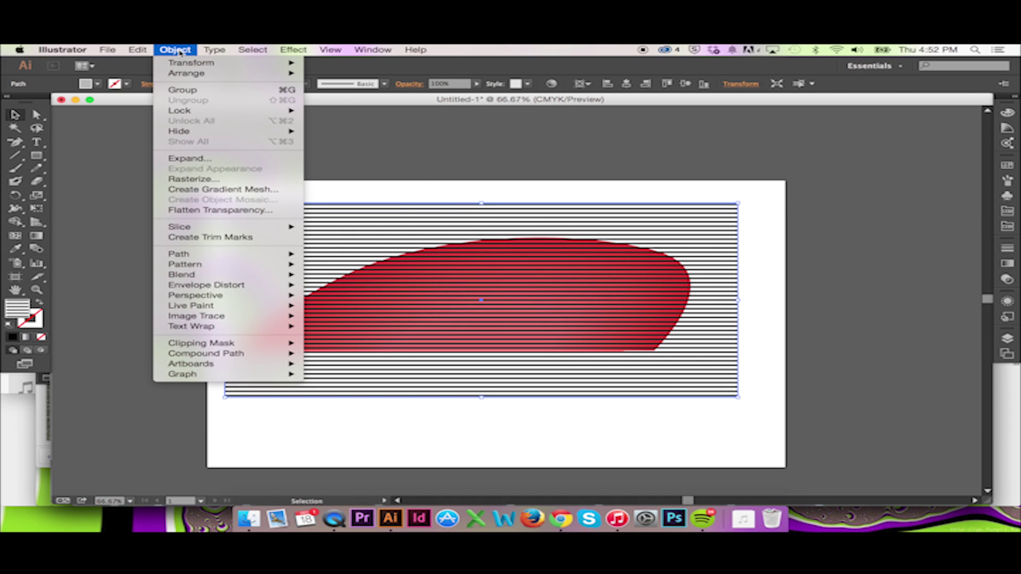
pyautogui.click(202, 159)
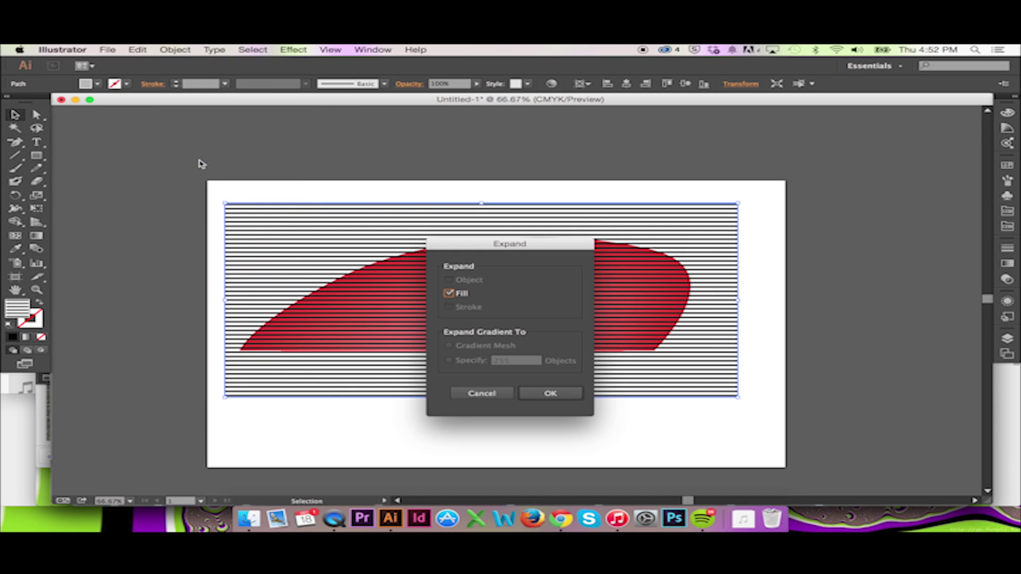
pyautogui.click(571, 393)
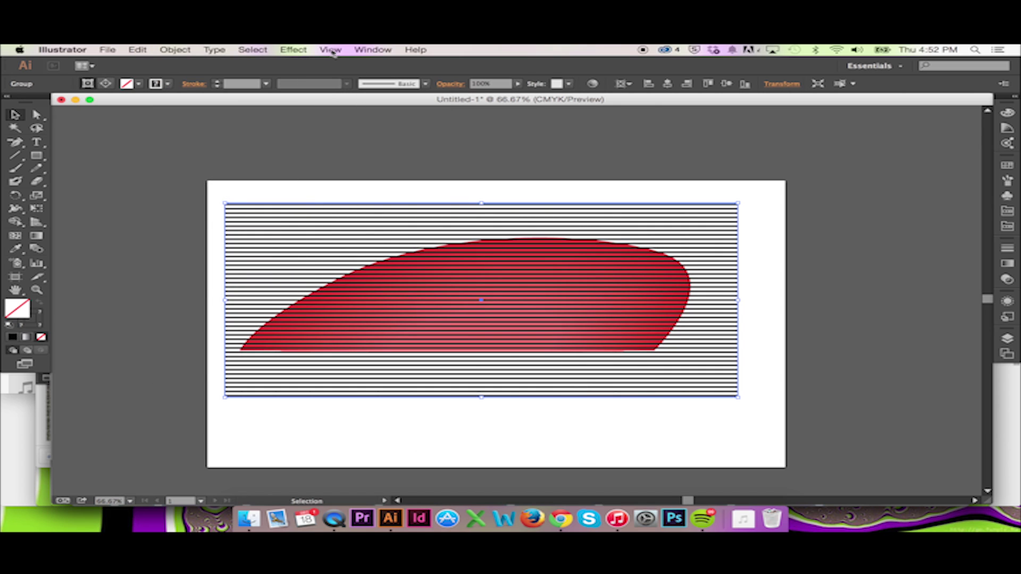
# Apply a horizontal Bulge warp: bend 41%, horizontal distortion 39%, vertical distortion -17%
pyautogui.click(293, 51)
pyautogui.moveTo(426, 216)
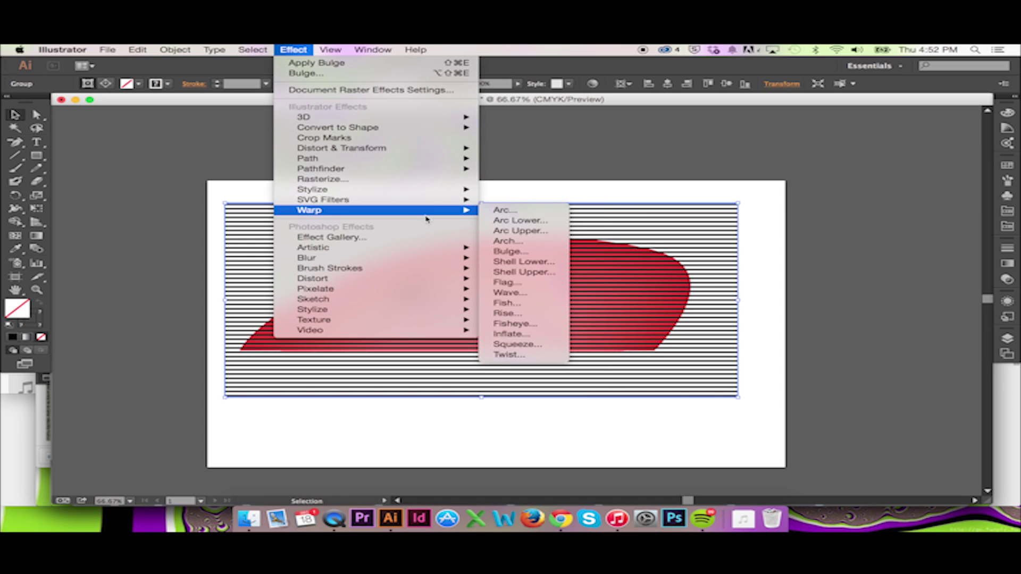
pyautogui.click(508, 252)
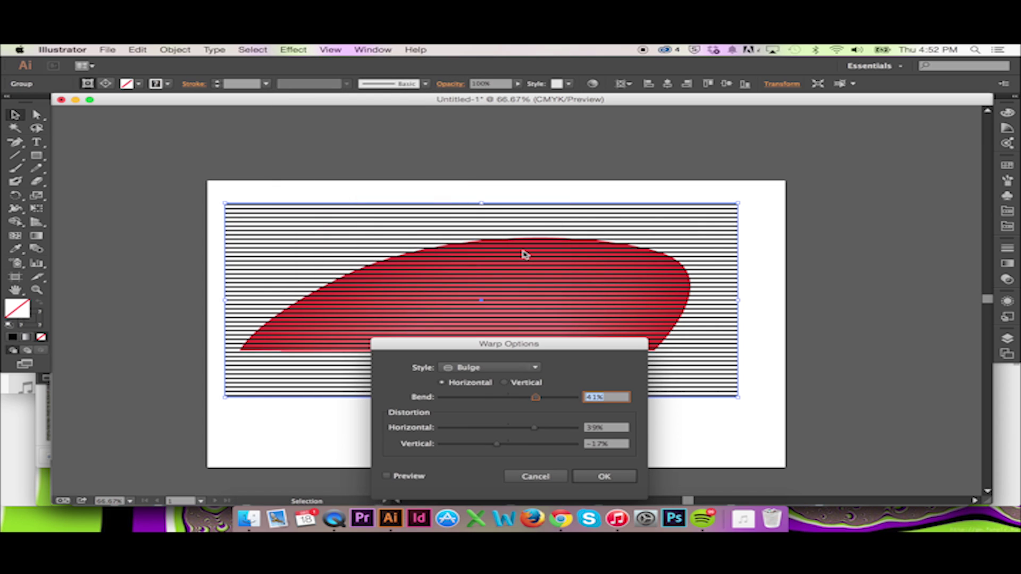
pyautogui.click(607, 477)
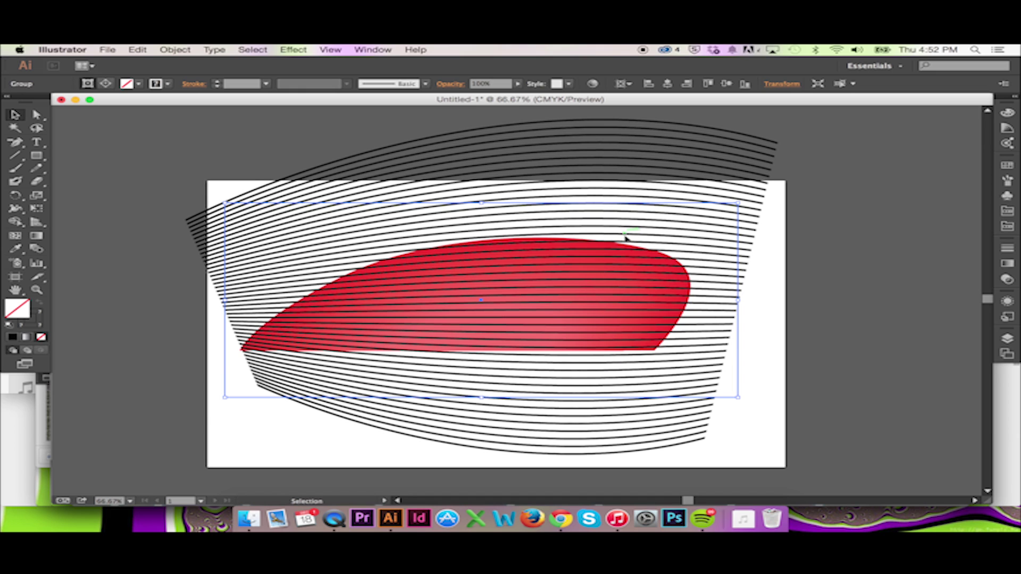
# Nudge the warped stripes left and down, then drag them into Swatches as a new pattern
pyautogui.moveTo(626, 239); pyautogui.dragTo(602, 270)
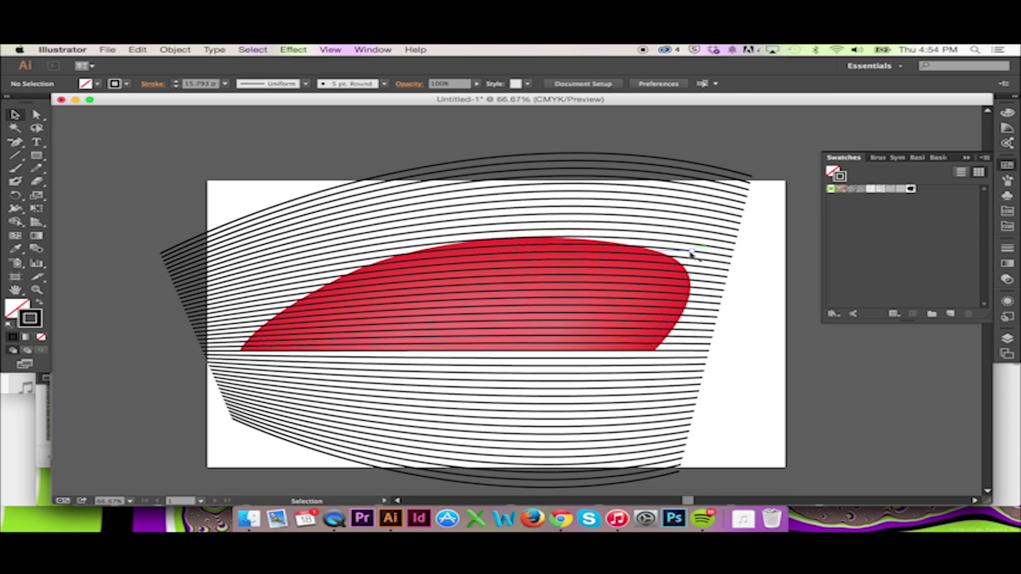
pyautogui.click(698, 260)
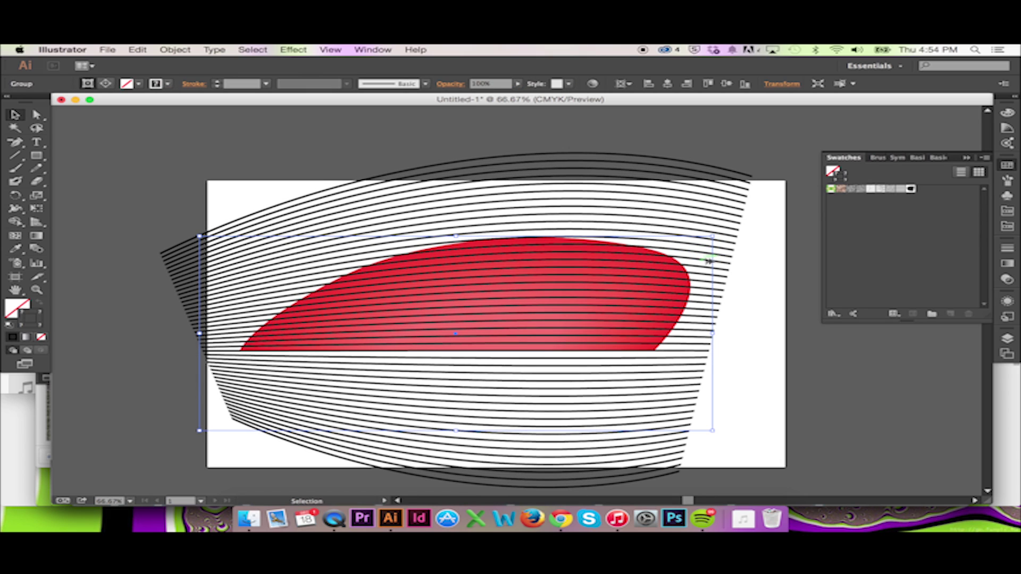
pyautogui.moveTo(699, 241); pyautogui.dragTo(941, 218)
# Delete the loose line group and add a second fill of the warped stripe swatch to the red shape
pyautogui.press('Delete')
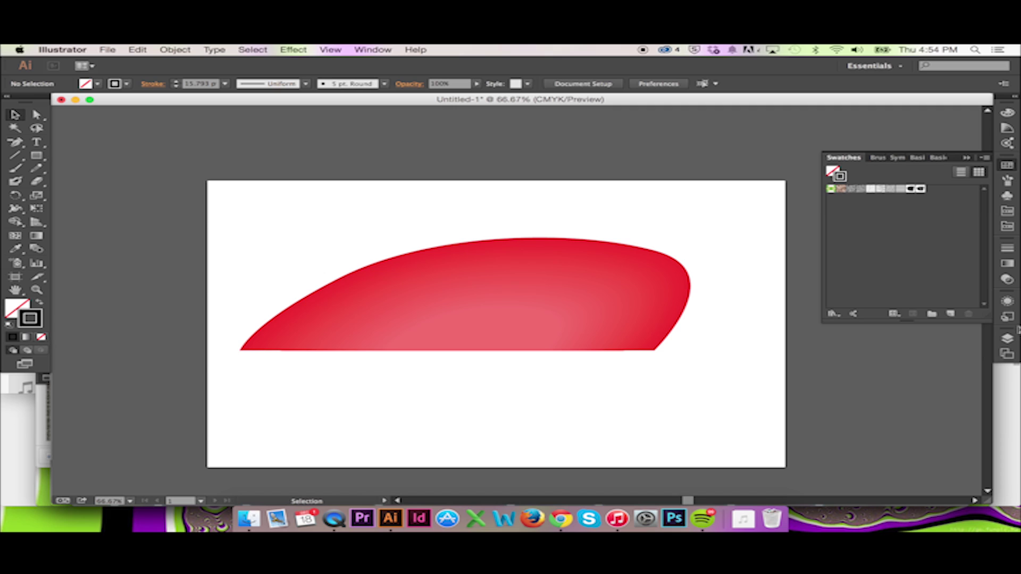
pyautogui.click(1007, 301)
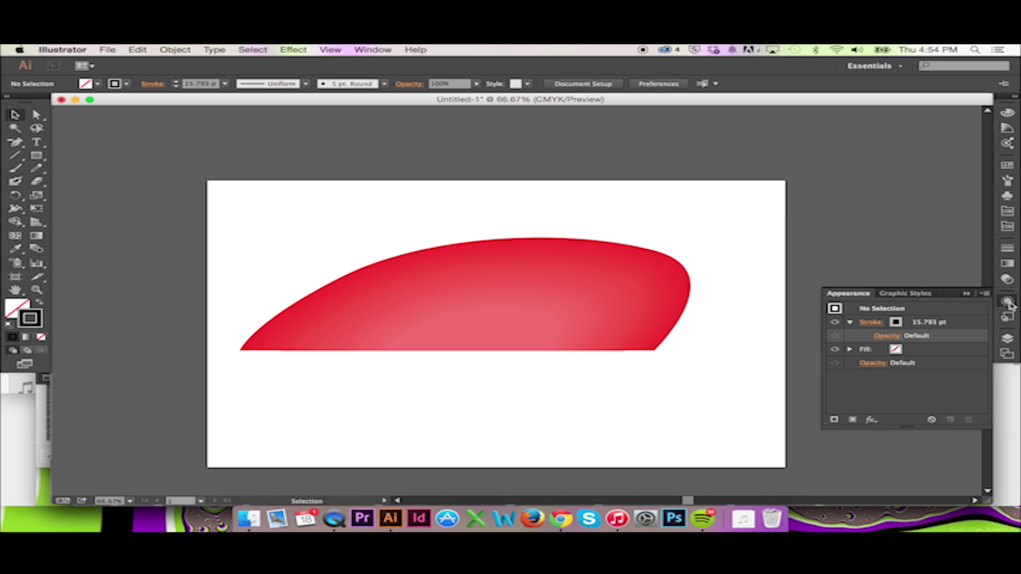
pyautogui.click(677, 318)
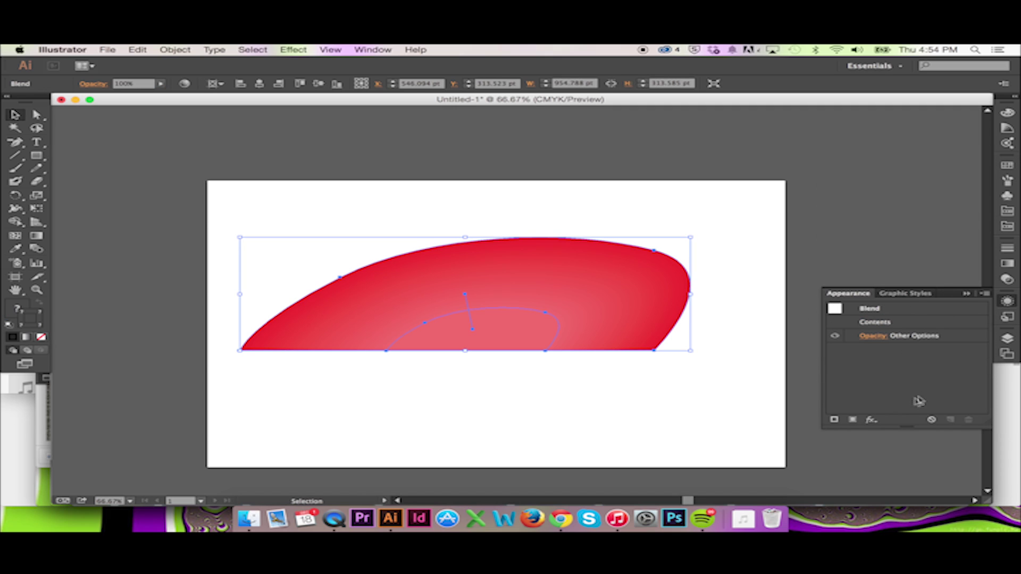
pyautogui.click(854, 420)
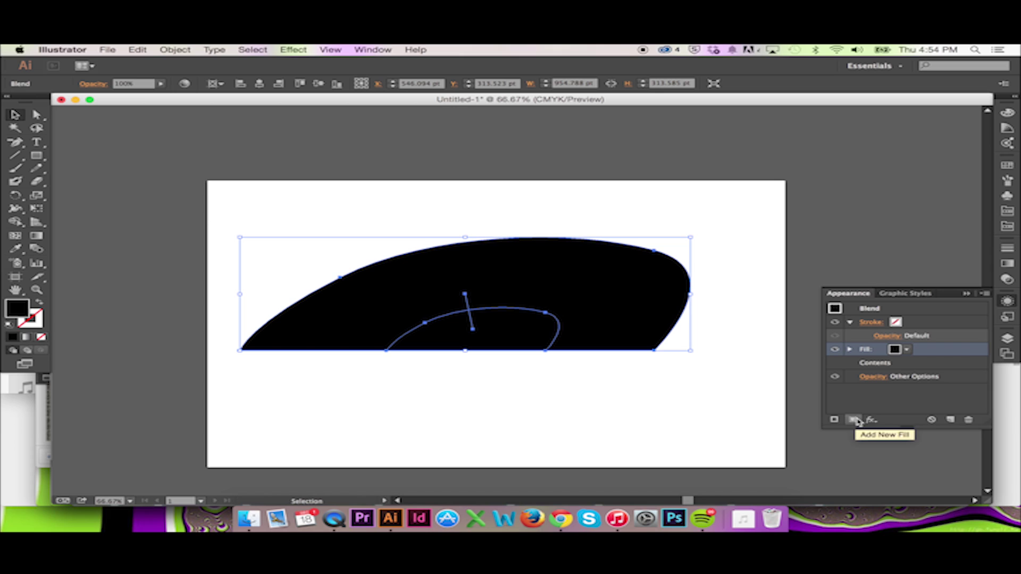
pyautogui.click(907, 350)
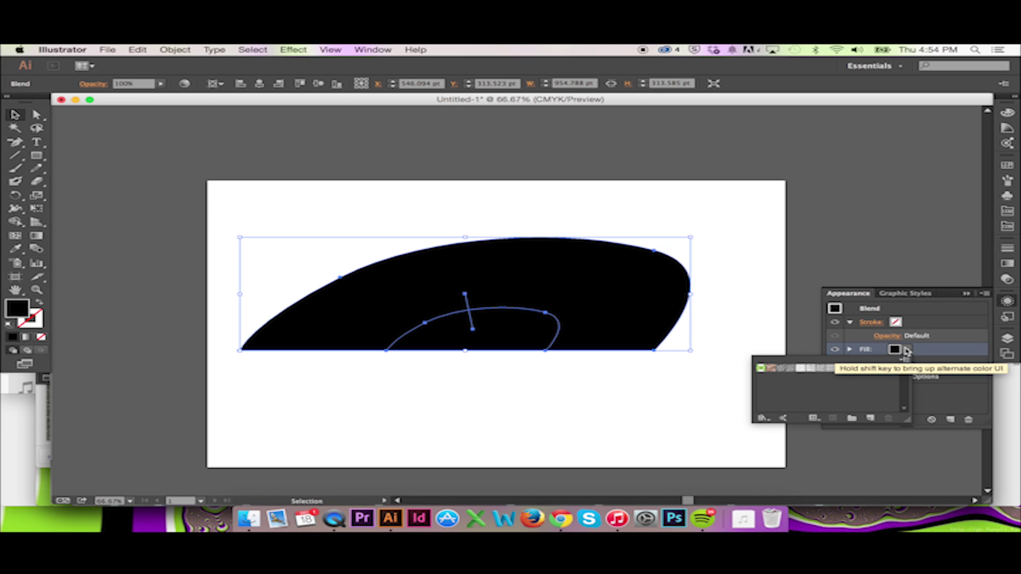
pyautogui.click(854, 371)
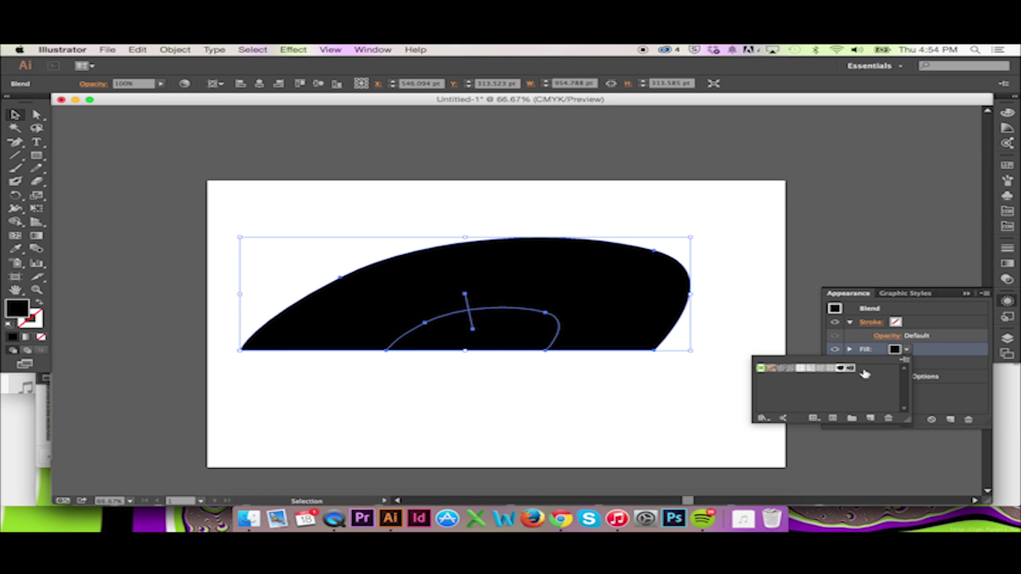
pyautogui.click(647, 317)
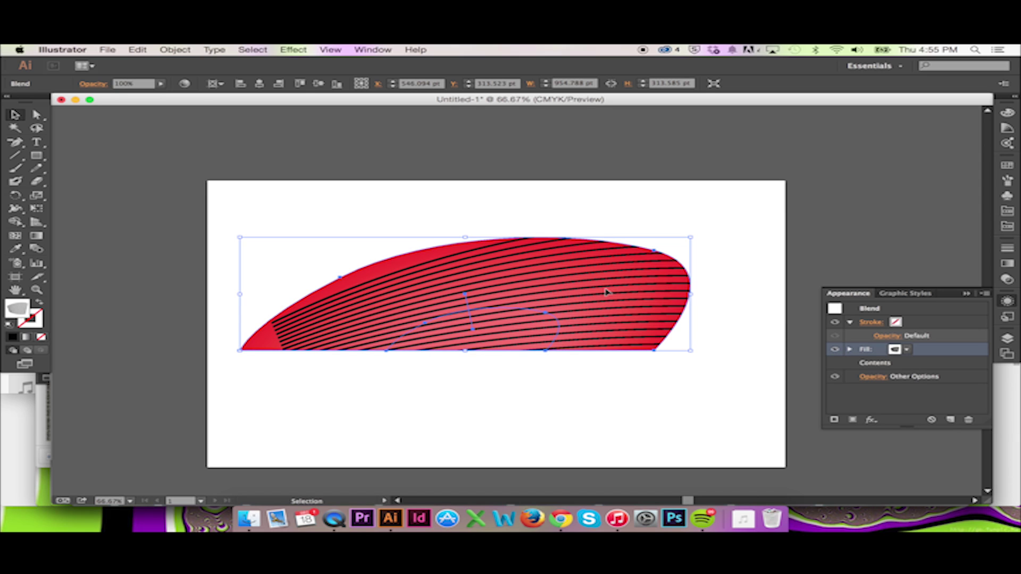
# Reselect the striped red shape, undoing an unwanted scale of the whole shape
pyautogui.press('super+shift+a')
pyautogui.press('p')
pyautogui.press('v')
pyautogui.click(663, 302)
pyautogui.press('s')
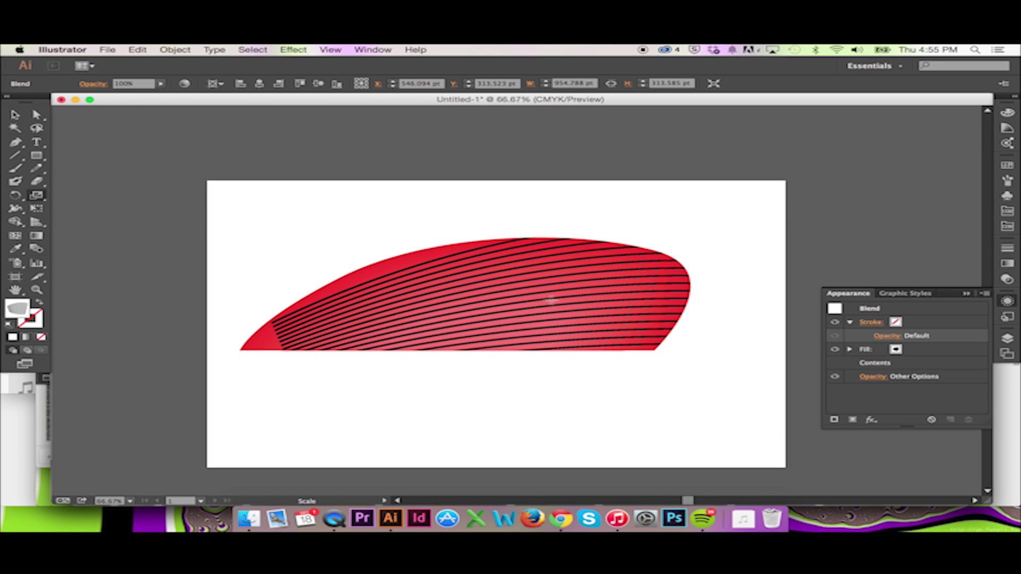
pyautogui.moveTo(690, 358); pyautogui.dragTo(652, 353)
pyautogui.hotkey('ctrl', 'z')
pyautogui.press('v')
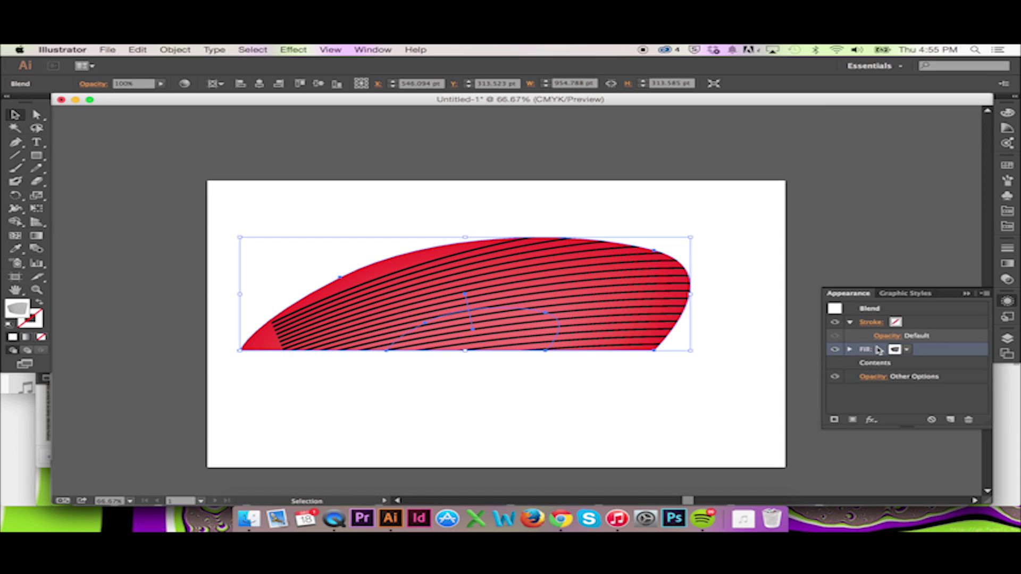
# Scale only the line pattern while holding ~, then move the shape down and right
pyautogui.press('s')
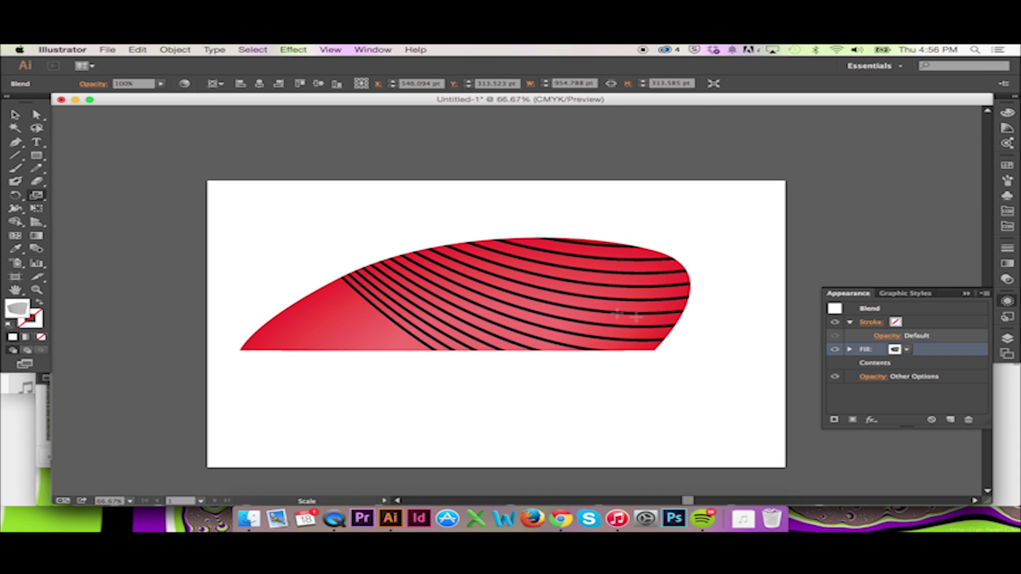
pyautogui.moveTo(444, 304); pyautogui.dragTo(598, 301)
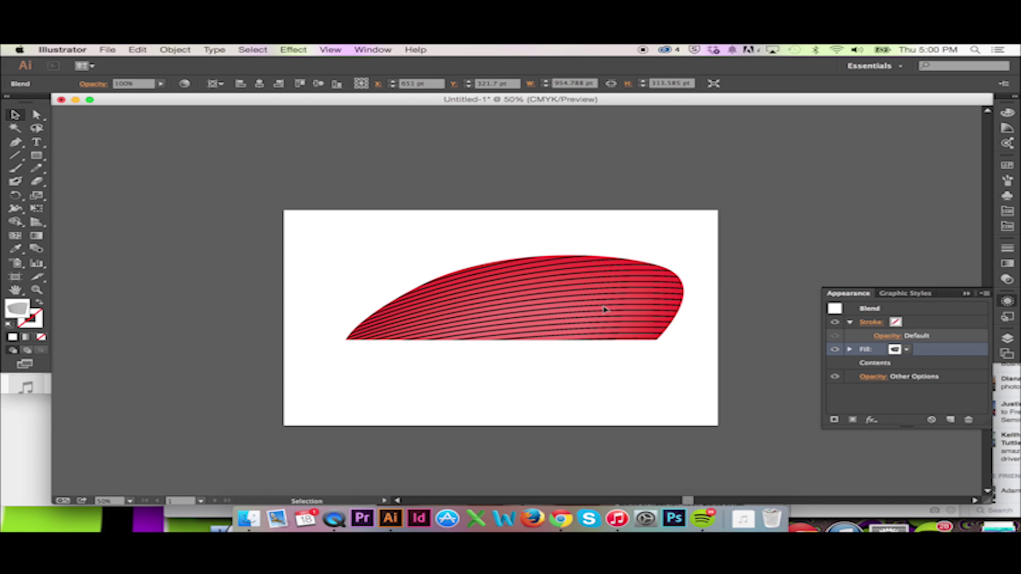
pyautogui.moveTo(605, 309); pyautogui.dragTo(665, 344)
pyautogui.click(689, 298)
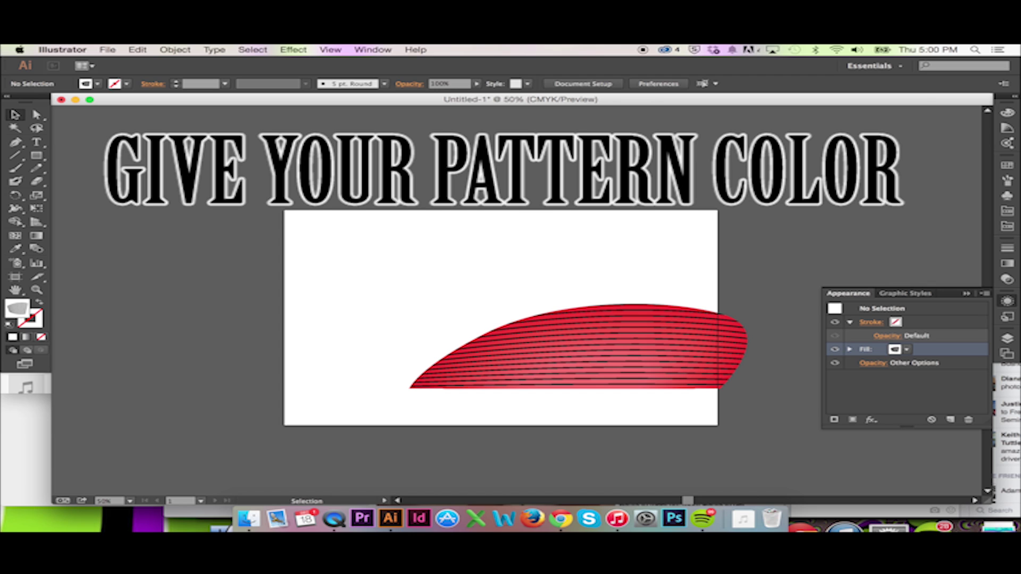
pyautogui.click(138, 51)
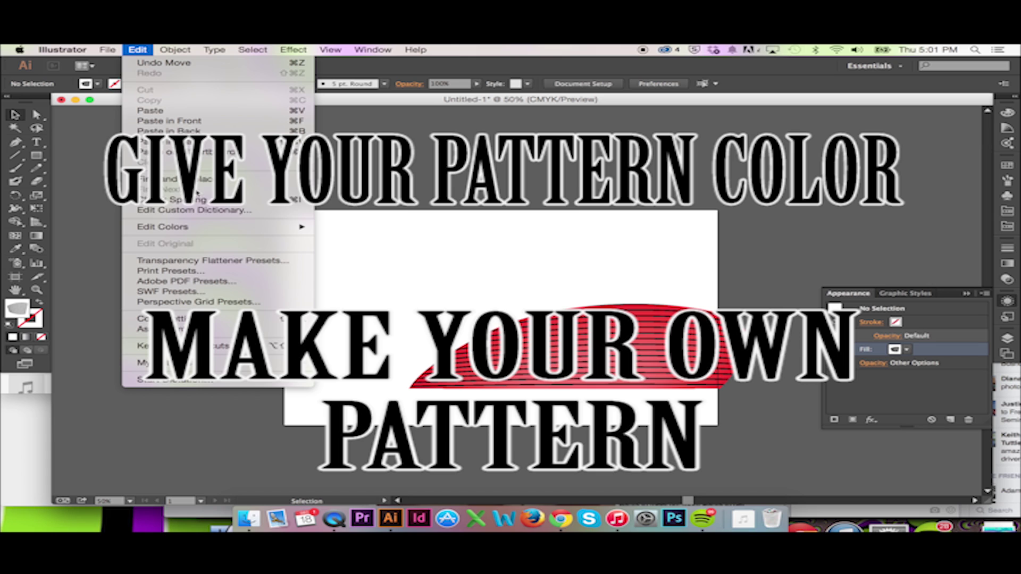
pyautogui.moveTo(171, 53)
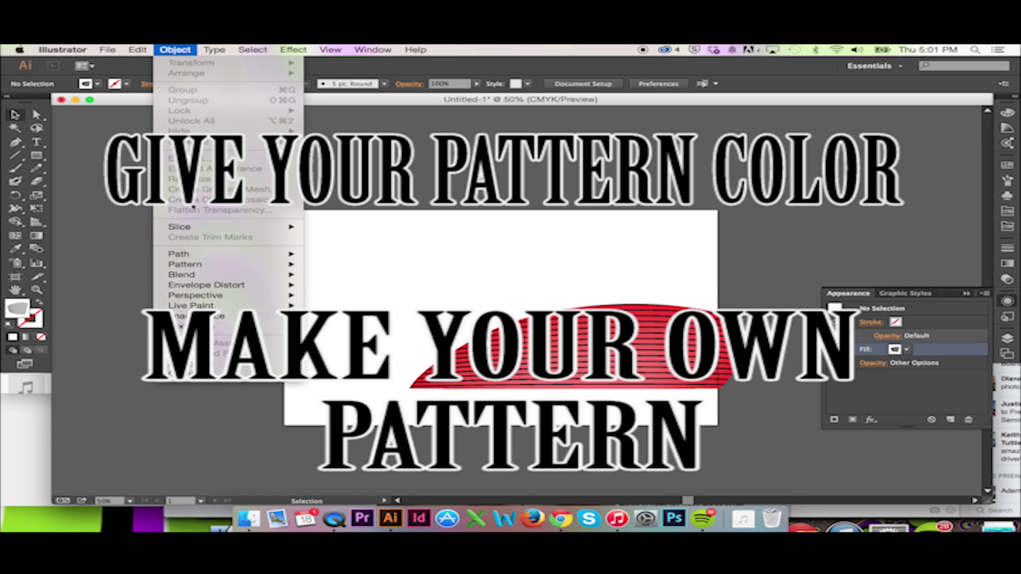
pyautogui.click(417, 253)
pyautogui.click(883, 310)
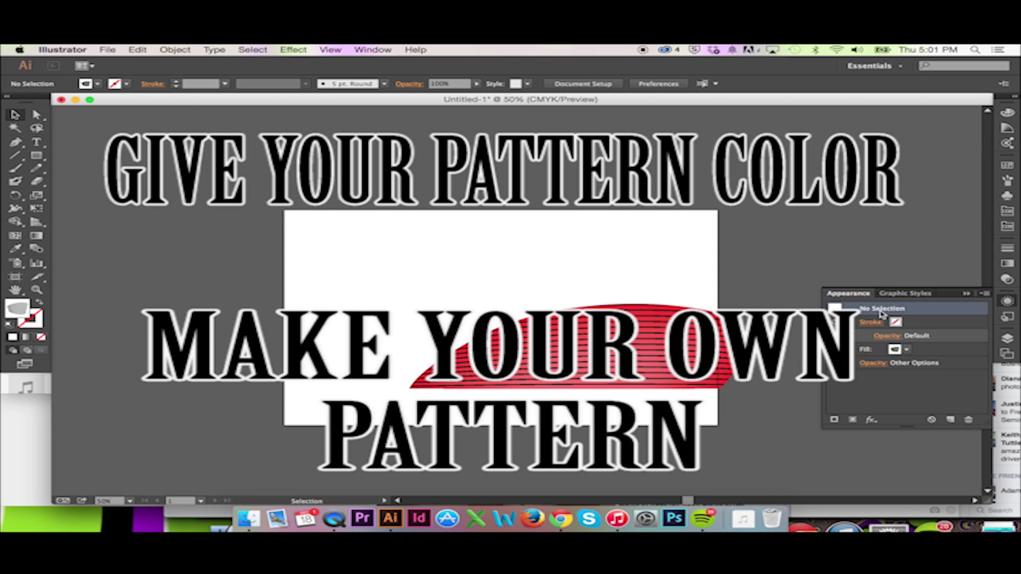
pyautogui.click(722, 338)
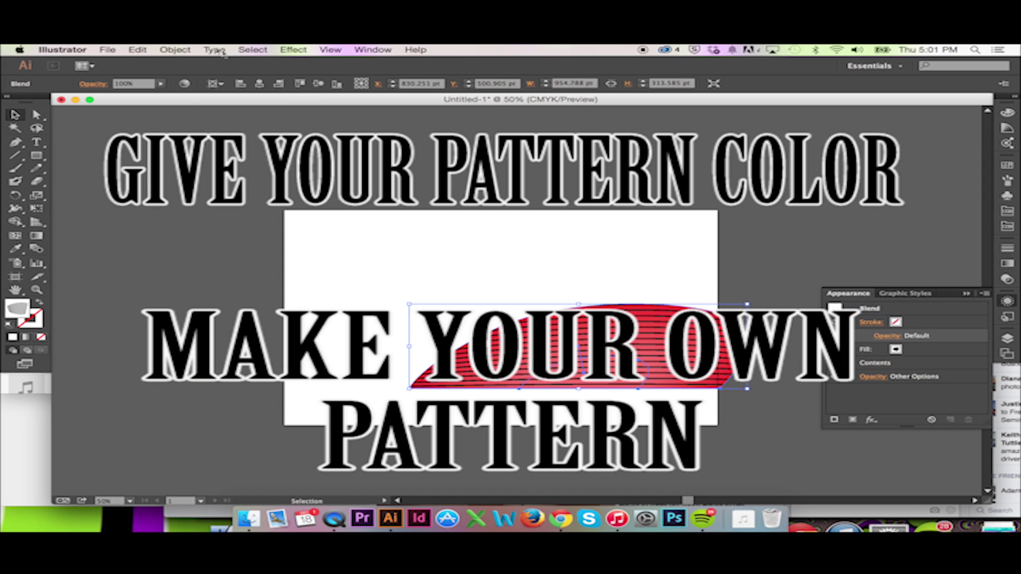